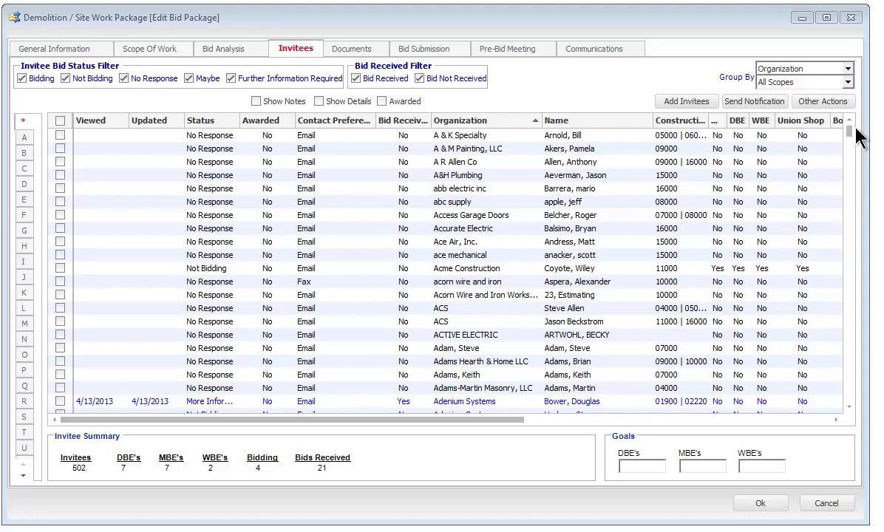
# - Set the bid status of the Lakeside Equipment invitee to Bidding
pyautogui.moveTo(849, 133); pyautogui.dragTo(851, 266)
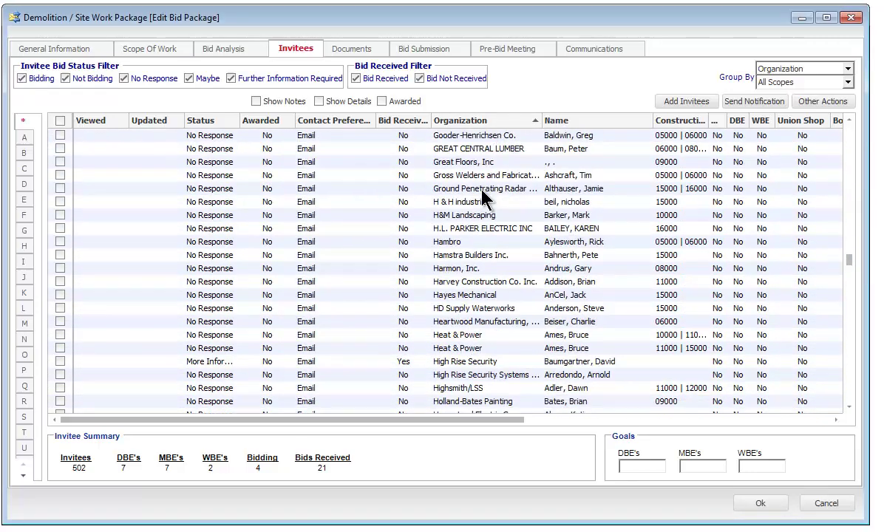
pyautogui.scroll(-9, 851, 263)
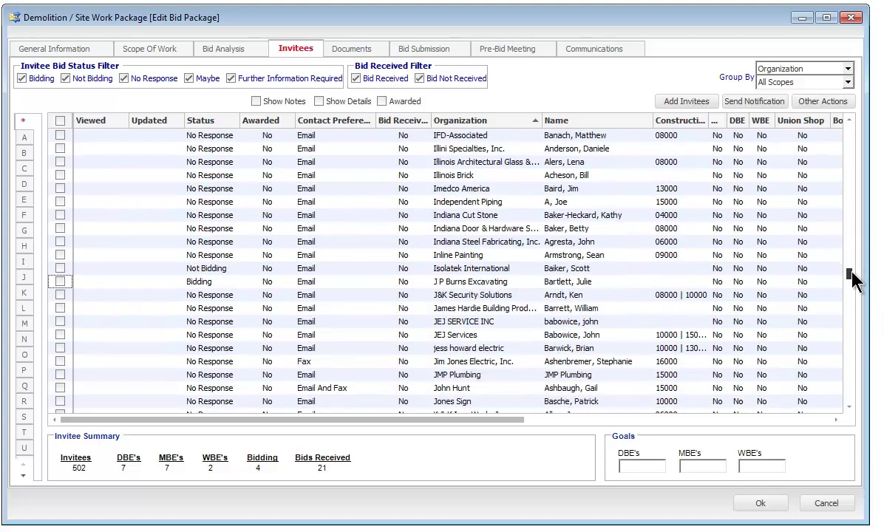
pyautogui.scroll(-8, 855, 286)
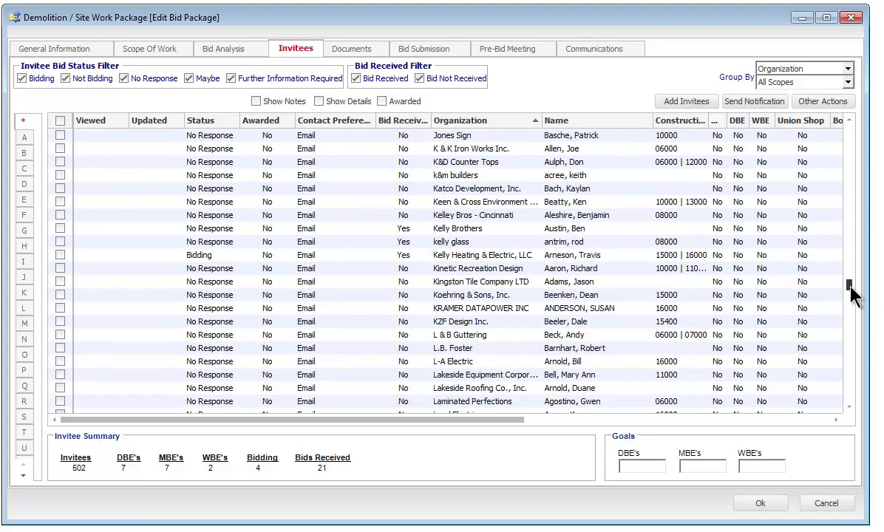
pyautogui.scroll(1, 854, 294)
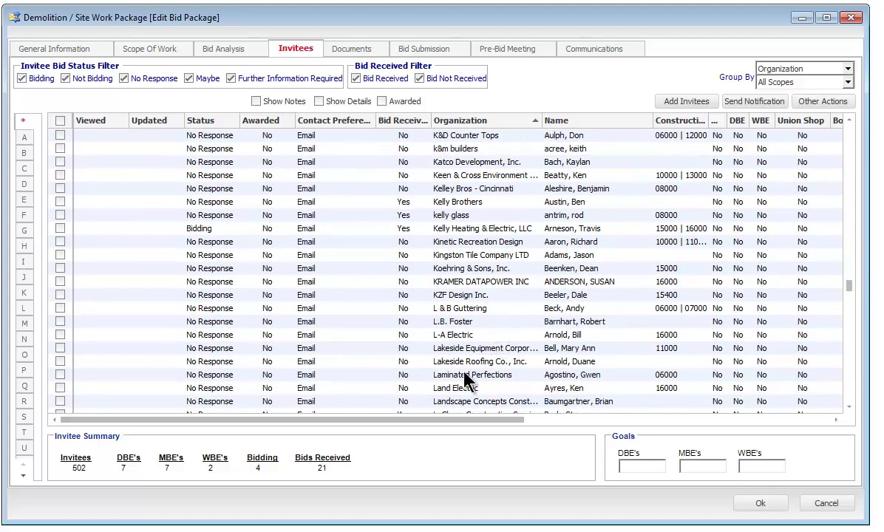
pyautogui.click(441, 349)
pyautogui.rightClick(224, 348)
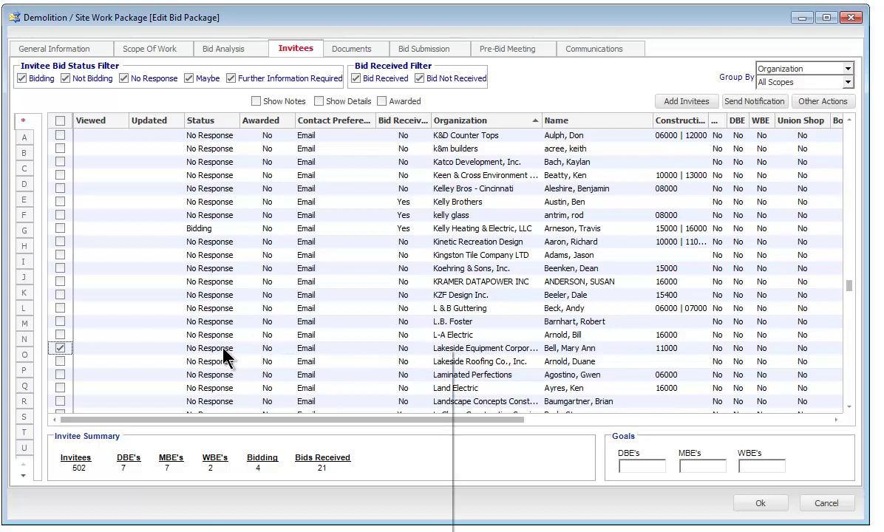
pyautogui.moveTo(263, 373)
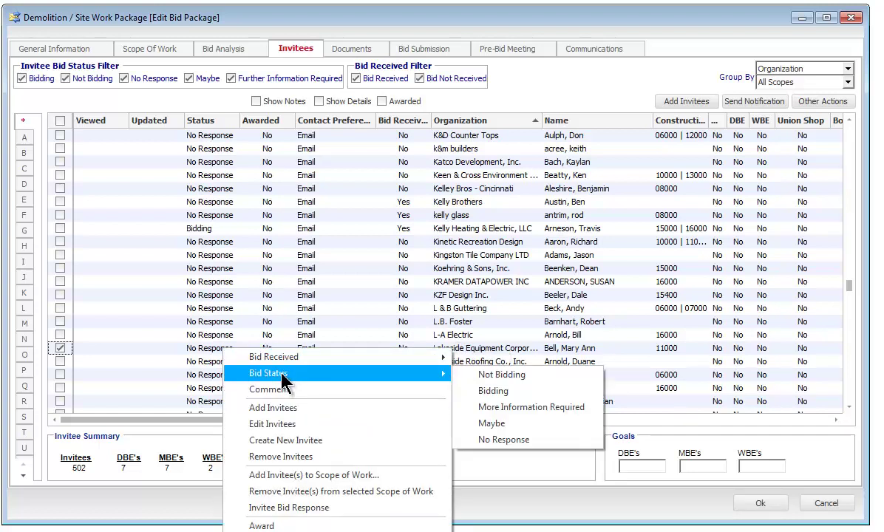
pyautogui.click(521, 391)
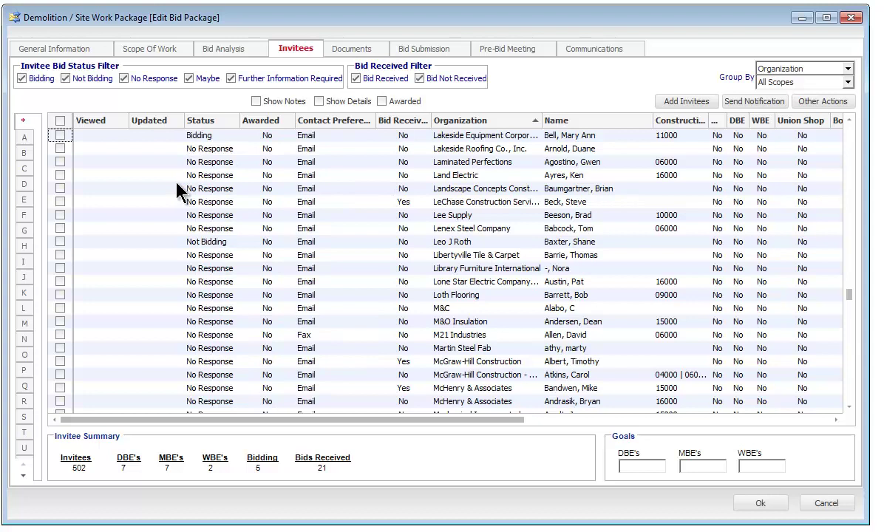
# - Mark the Rainguard invitee's bid status as Bidding
pyautogui.click(60, 175)
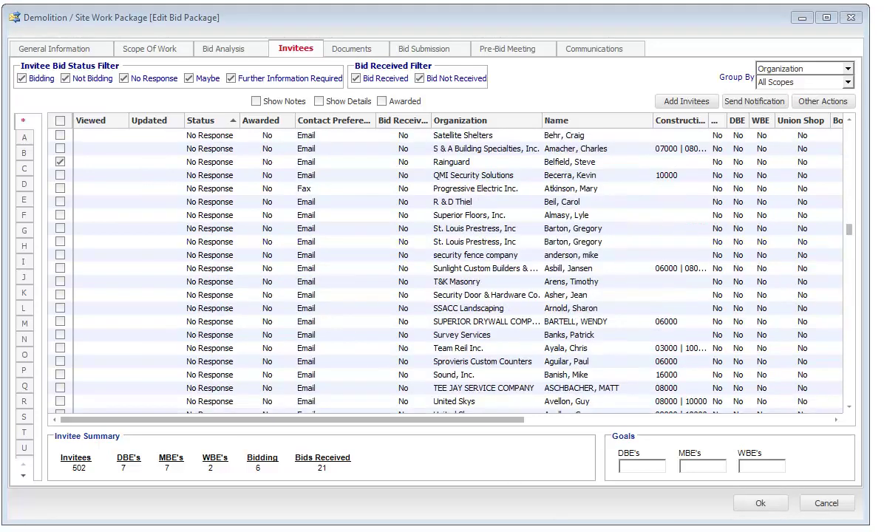
pyautogui.scroll(10, 310, 307)
pyautogui.rightClick(212, 166)
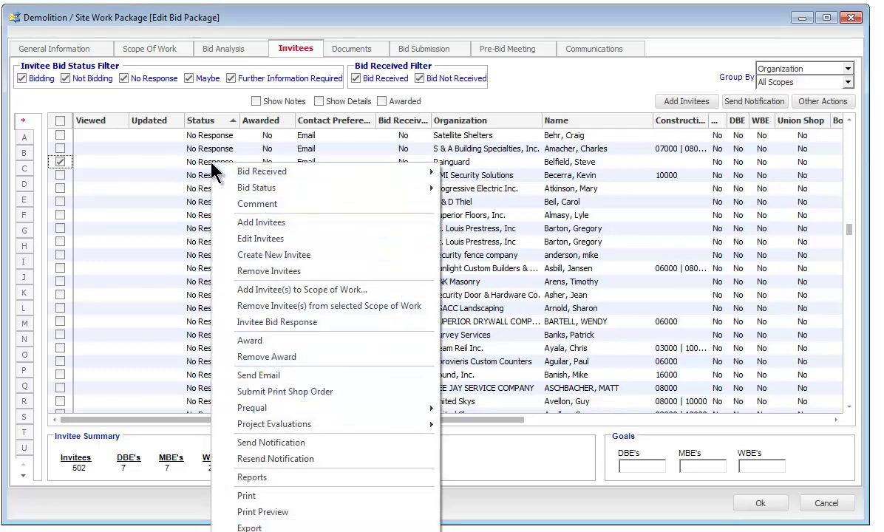
pyautogui.moveTo(244, 188)
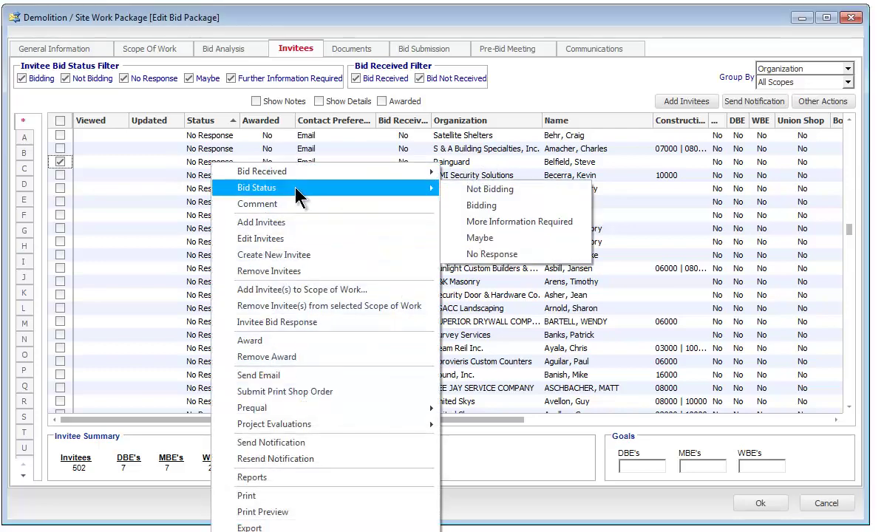
pyautogui.click(493, 212)
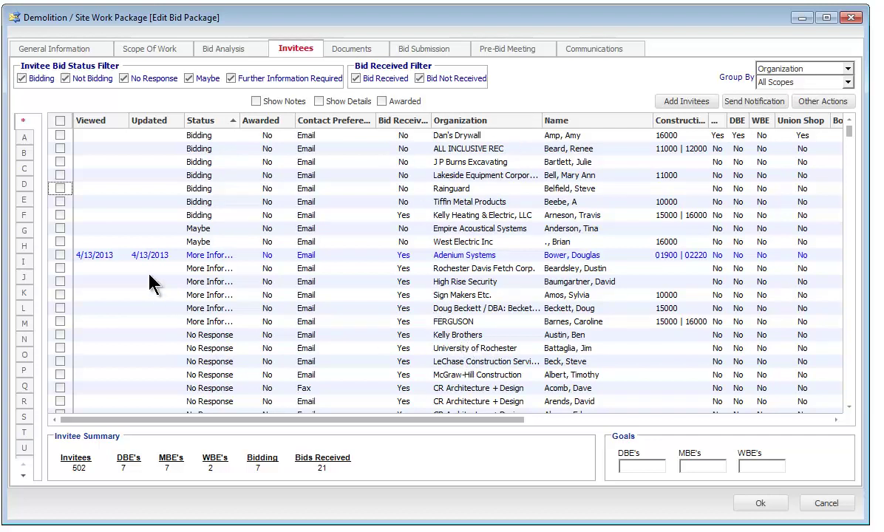
# - Sort the invitees by organization and limit the list to the Site Demolition scope
pyautogui.click(504, 122)
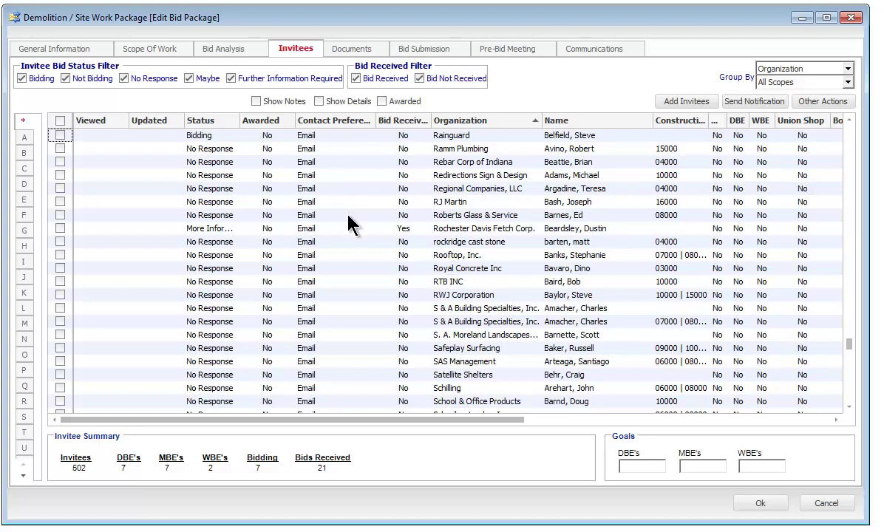
pyautogui.click(847, 82)
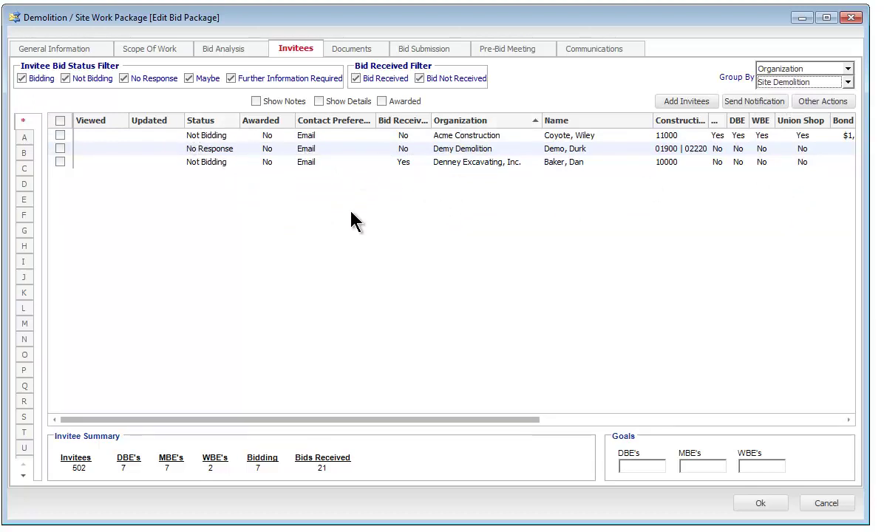
# - Change the Acme Construction invitee's bid status to Bidding
pyautogui.press('Tab')
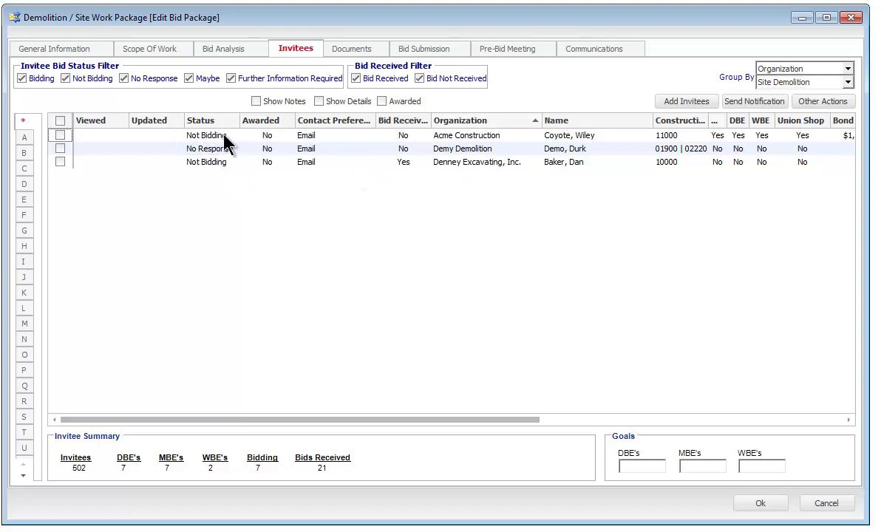
pyautogui.press('space')
pyautogui.rightClick(221, 139)
pyautogui.moveTo(248, 158)
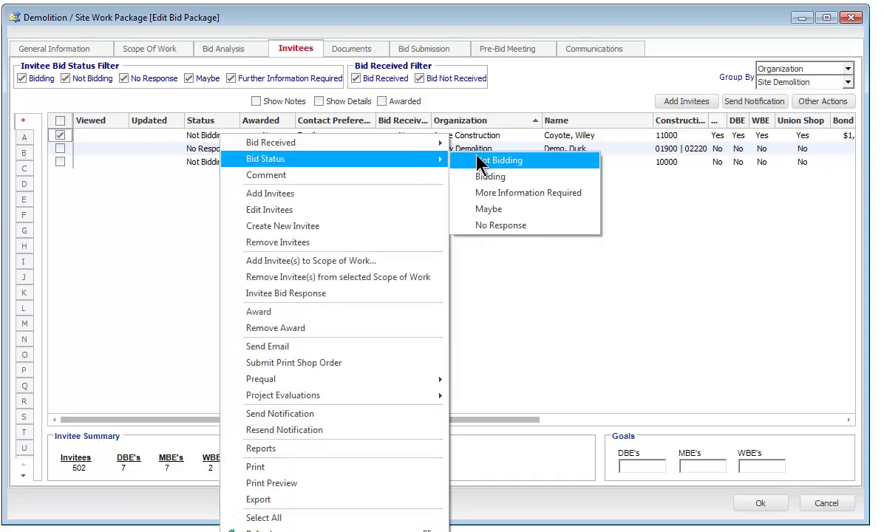
pyautogui.click(488, 179)
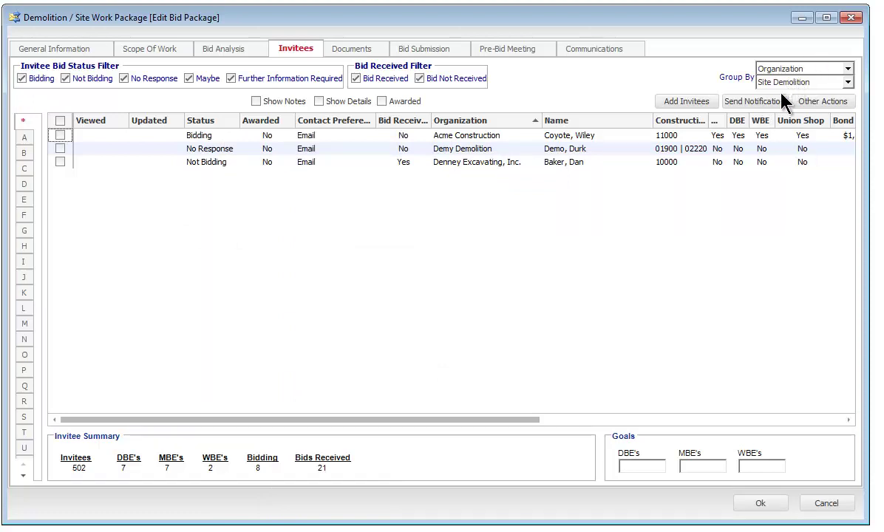
# - Select all Site Demolition invitees, open their bid responses and choose the Acme Construction contact
pyautogui.click(60, 121)
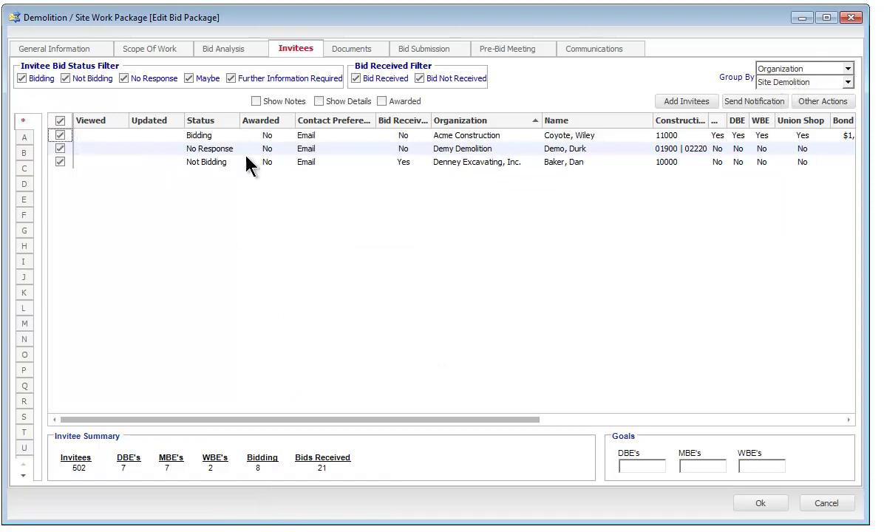
pyautogui.click(822, 101)
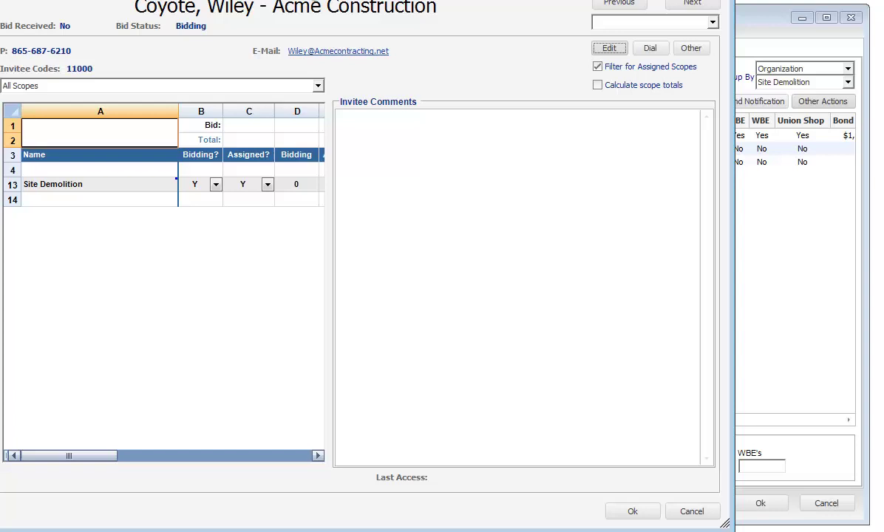
pyautogui.moveTo(351, 0)
pyautogui.mouseDown()
pyautogui.moveTo(377, 0)
pyautogui.moveTo(411, 29)
pyautogui.moveTo(385, 15)
pyautogui.mouseUp()
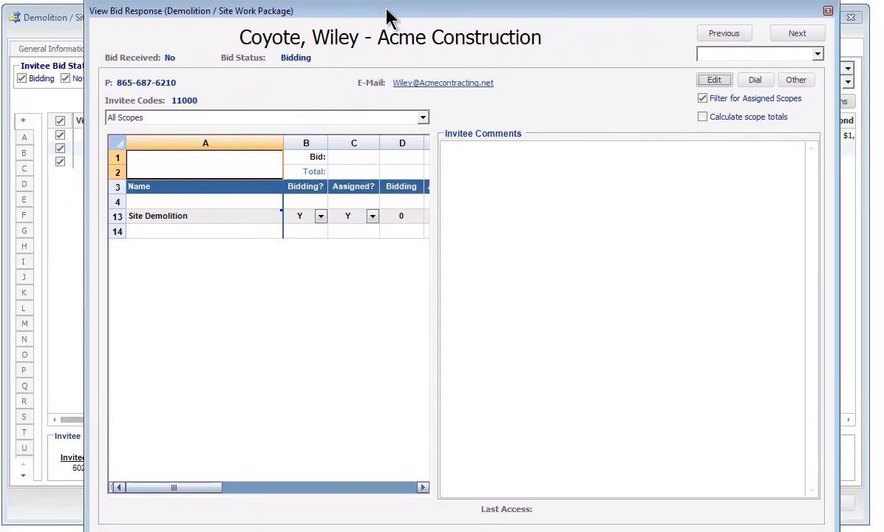
pyautogui.click(817, 55)
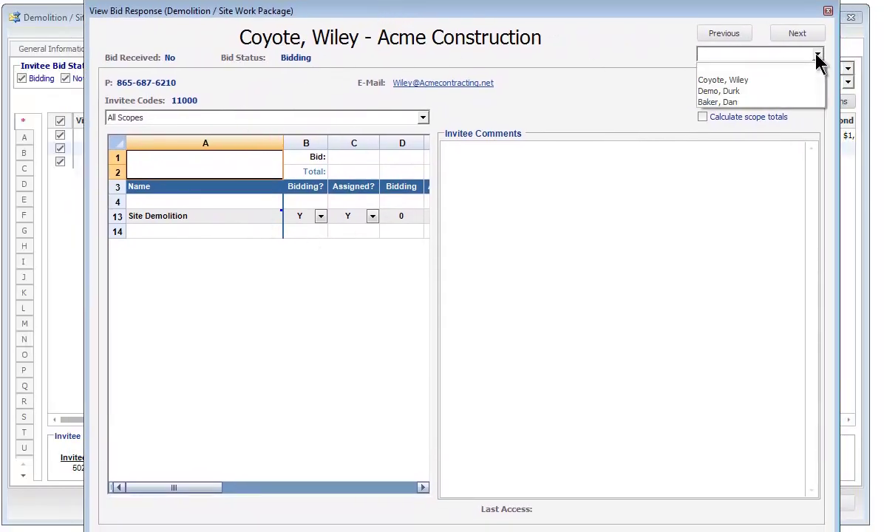
pyautogui.click(754, 80)
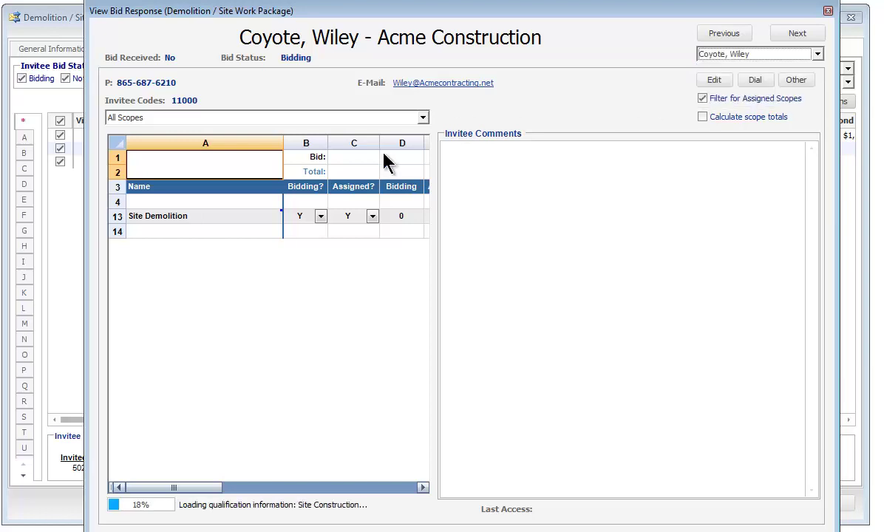
# - Set Acme Construction's Bidding? answer for Site Demolition to N
pyautogui.click(323, 218)
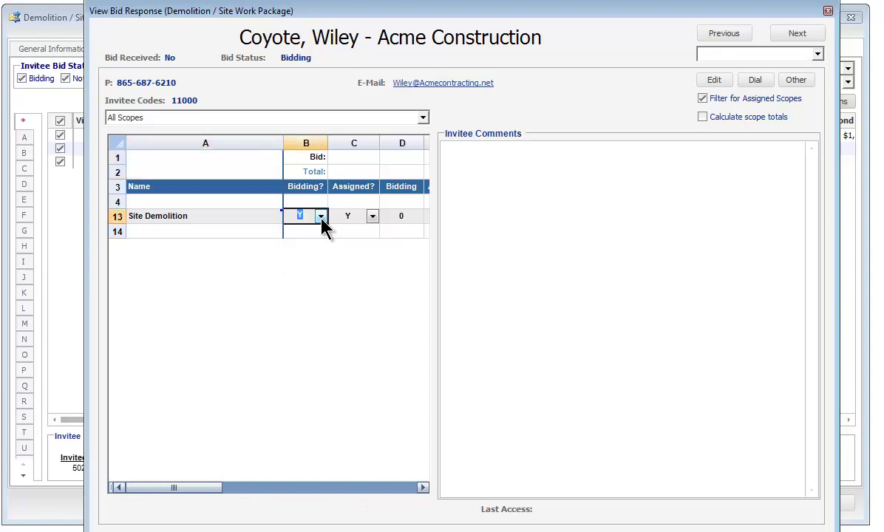
pyautogui.click(323, 218)
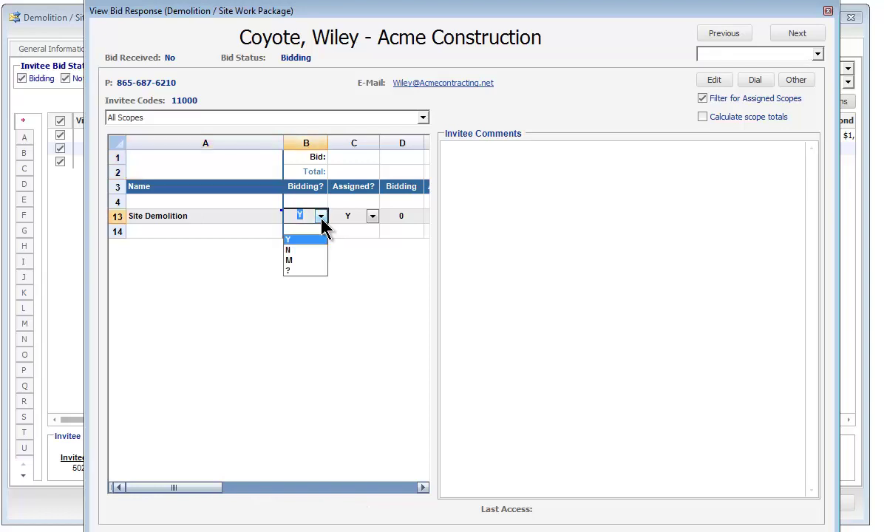
pyautogui.click(294, 250)
# - Set Demy Demolition's Bidding? answer for Site Demolition to M and make the Denney Excavating answer blank
pyautogui.click(784, 36)
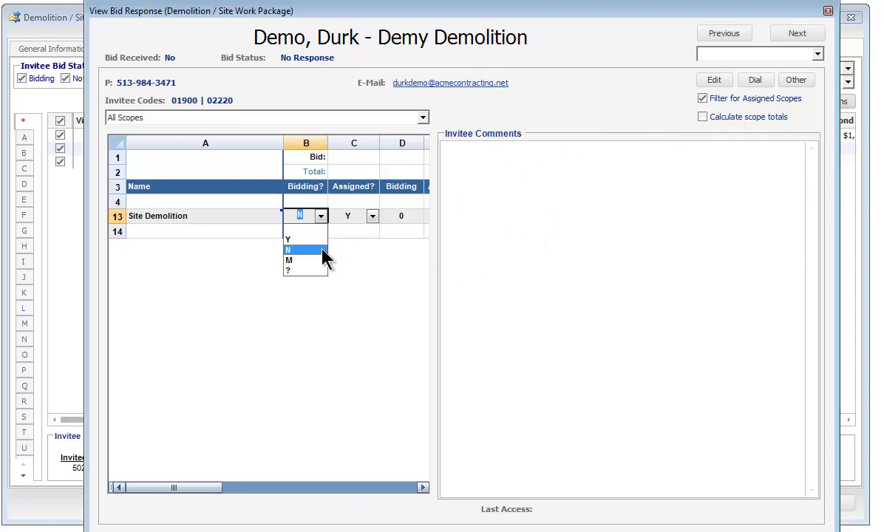
pyautogui.click(300, 261)
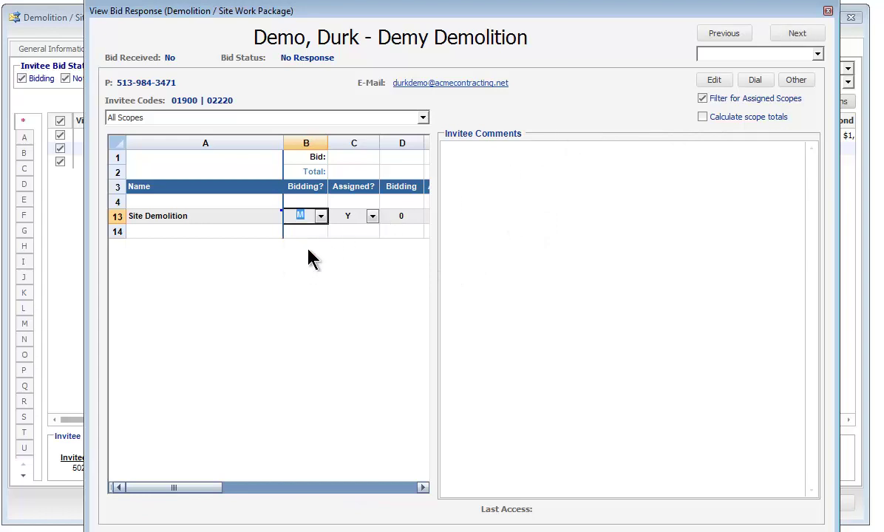
pyautogui.click(798, 34)
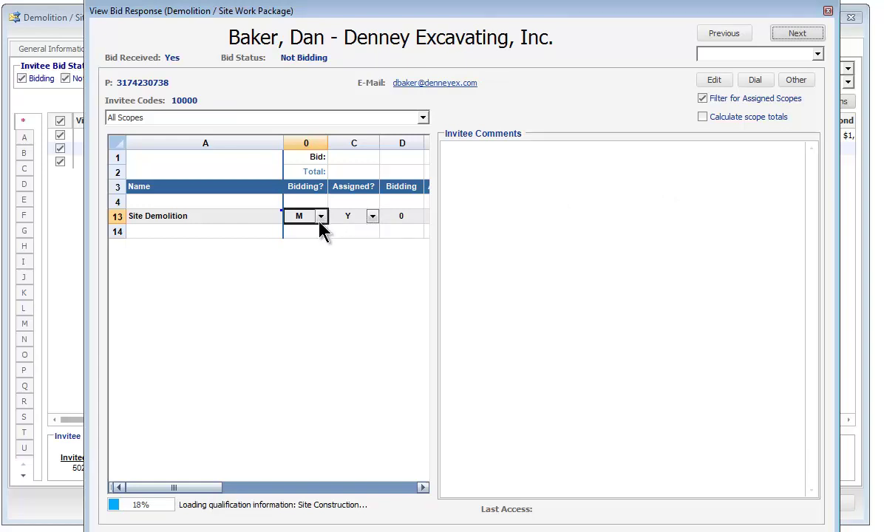
pyautogui.click(321, 216)
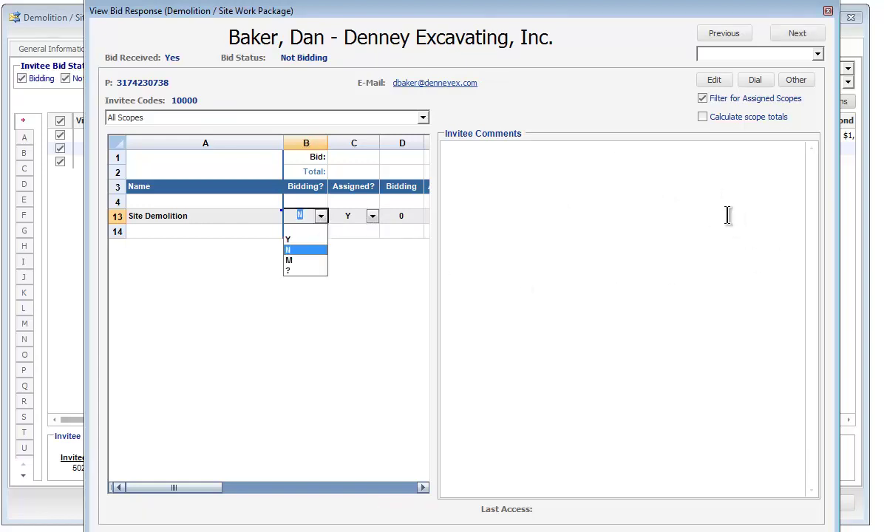
pyautogui.click(310, 230)
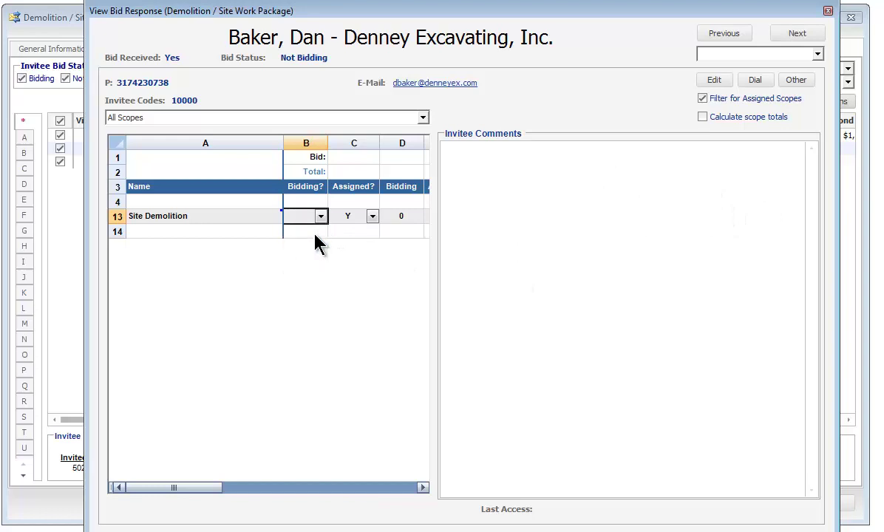
pyautogui.click(794, 35)
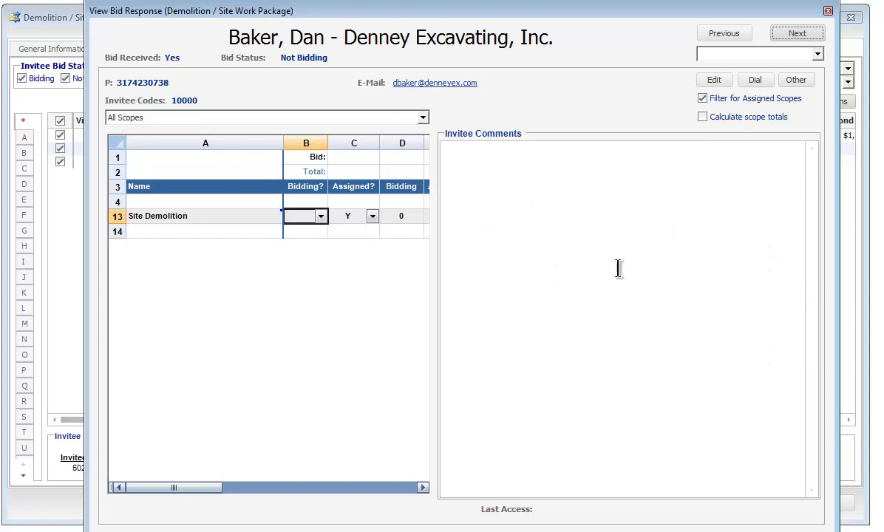
# - Return to Demy Demolition's response, set its Site Demolition Bidding? answer to Y and close the bid response
pyautogui.click(818, 55)
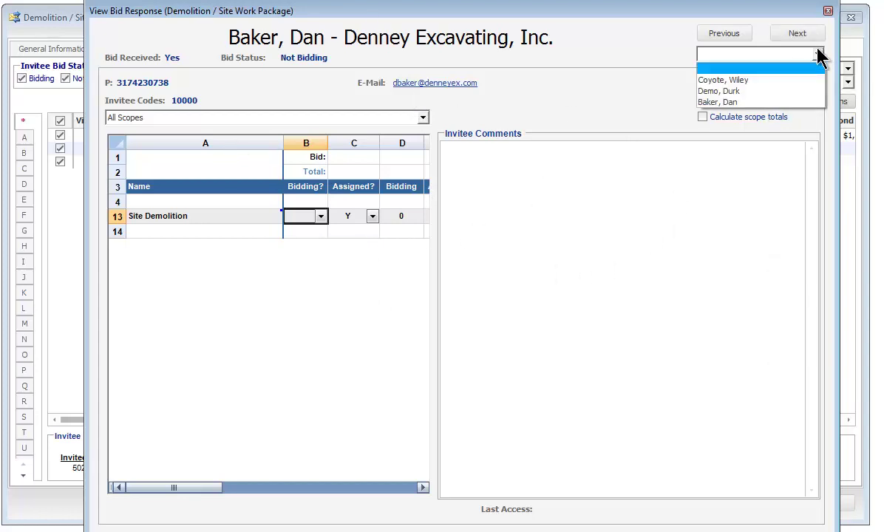
pyautogui.click(762, 94)
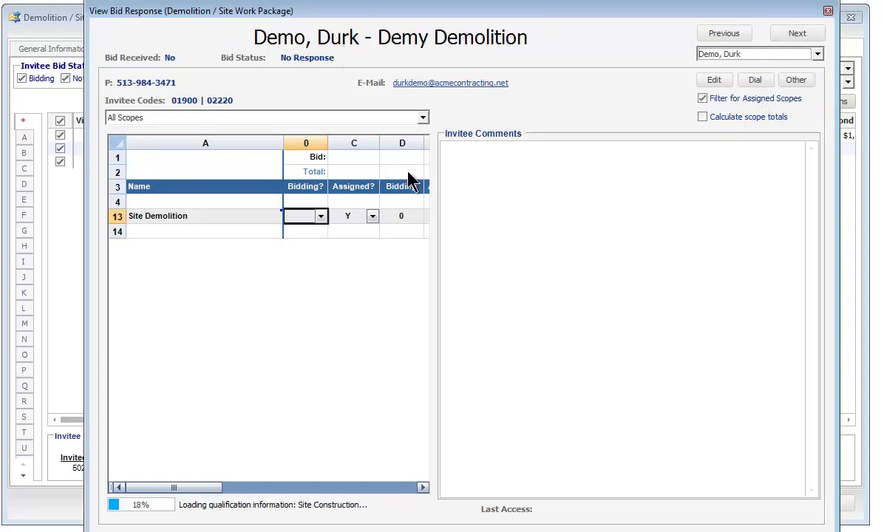
pyautogui.click(320, 216)
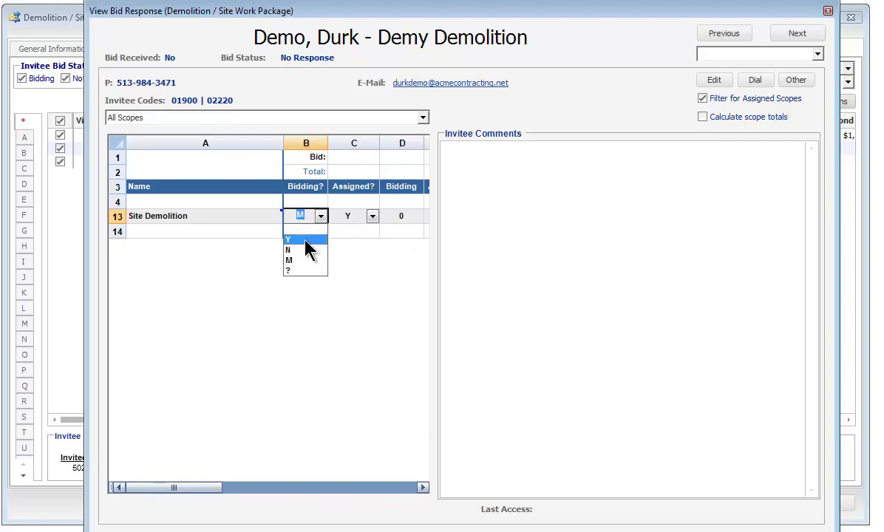
pyautogui.click(302, 238)
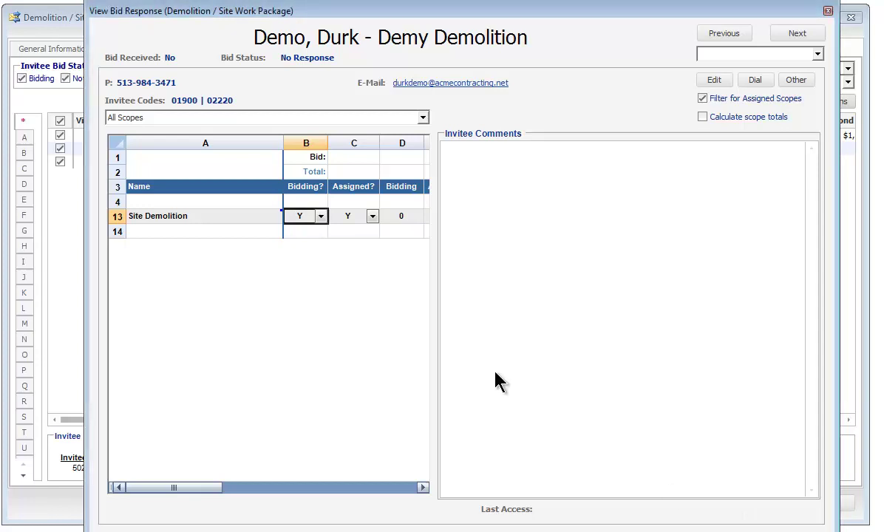
pyautogui.press('Escape')
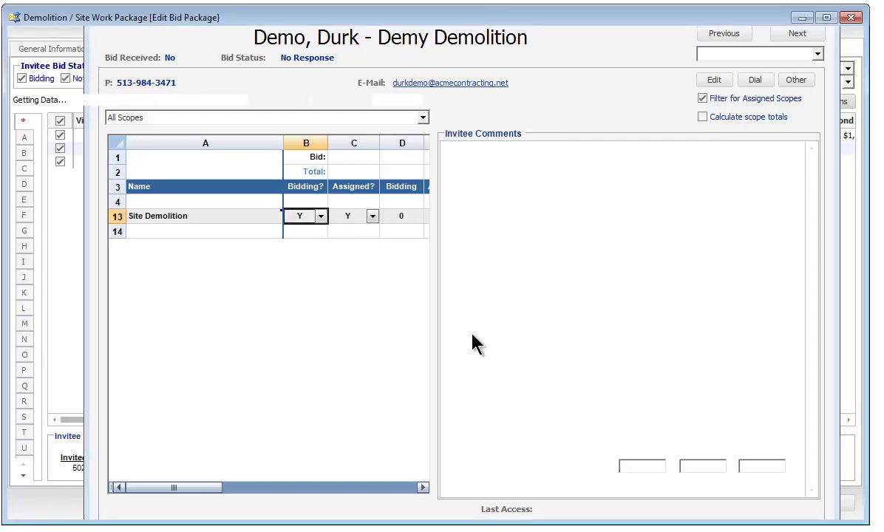